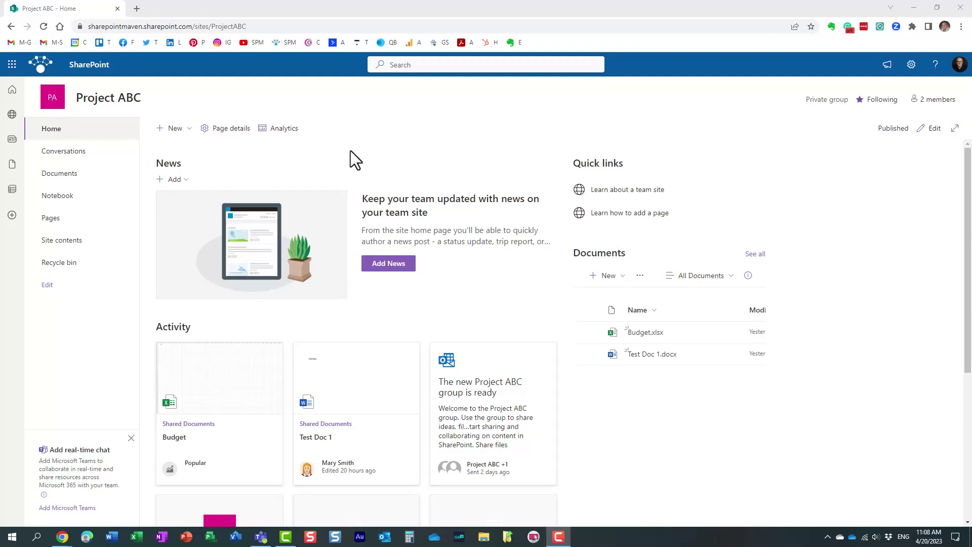
Review the Project ABC group members, then create a new site page from the Blank template.
left_click(938, 100)
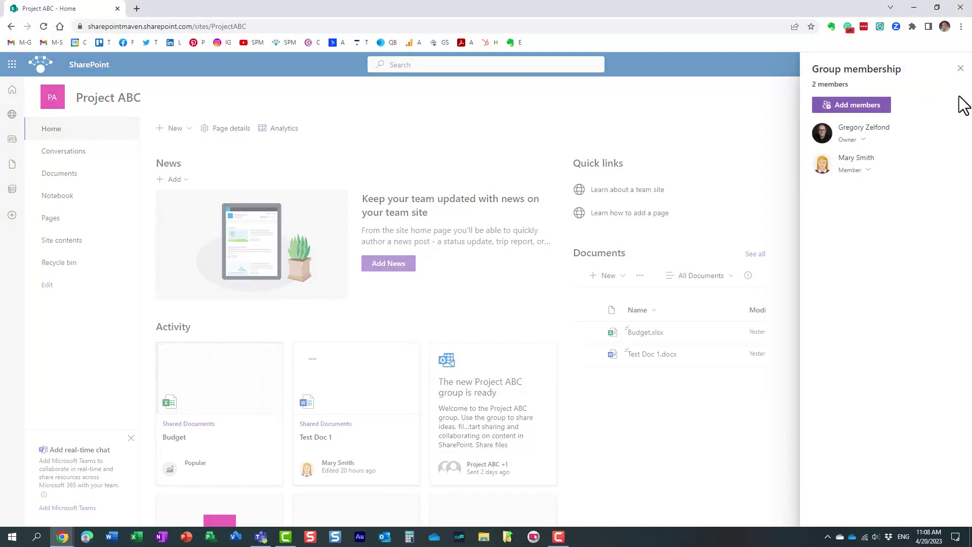
left_click(960, 70)
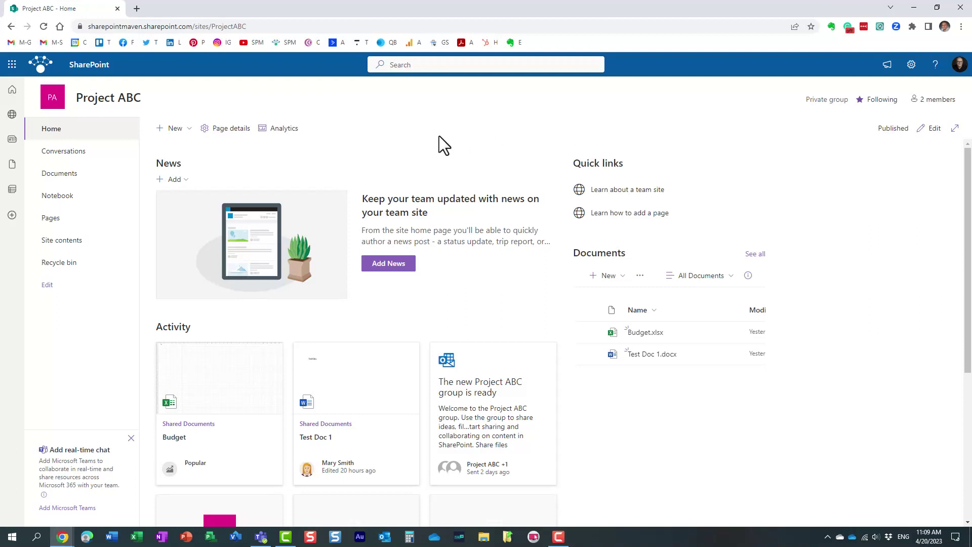
left_click(177, 130)
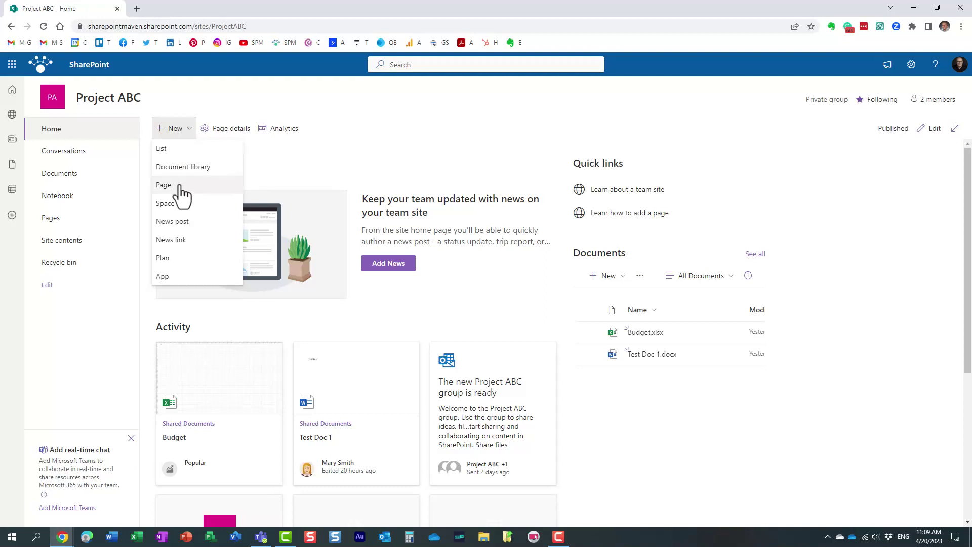
left_click(164, 185)
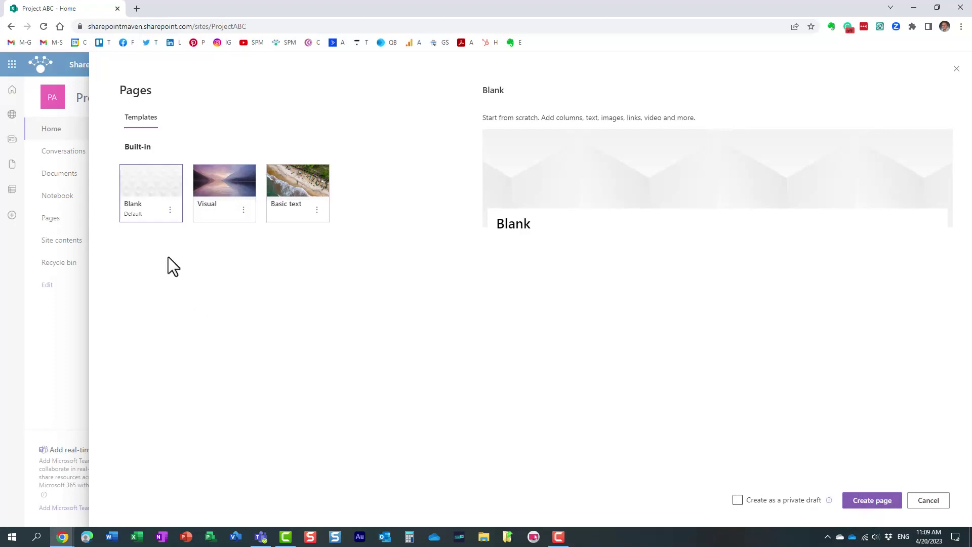
left_click(872, 502)
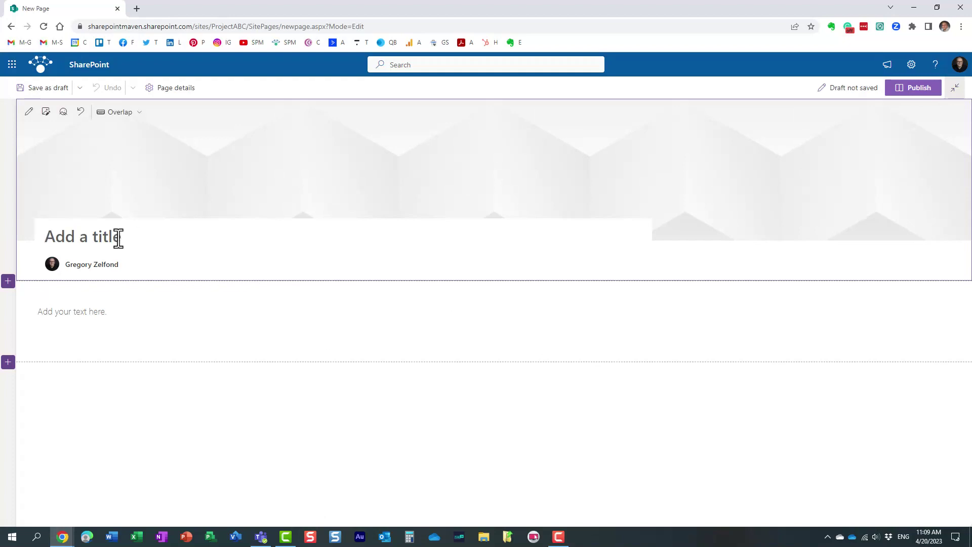
Title the page 'Regular Page', save it as a draft, and return to the Project ABC home.
type("Reg")
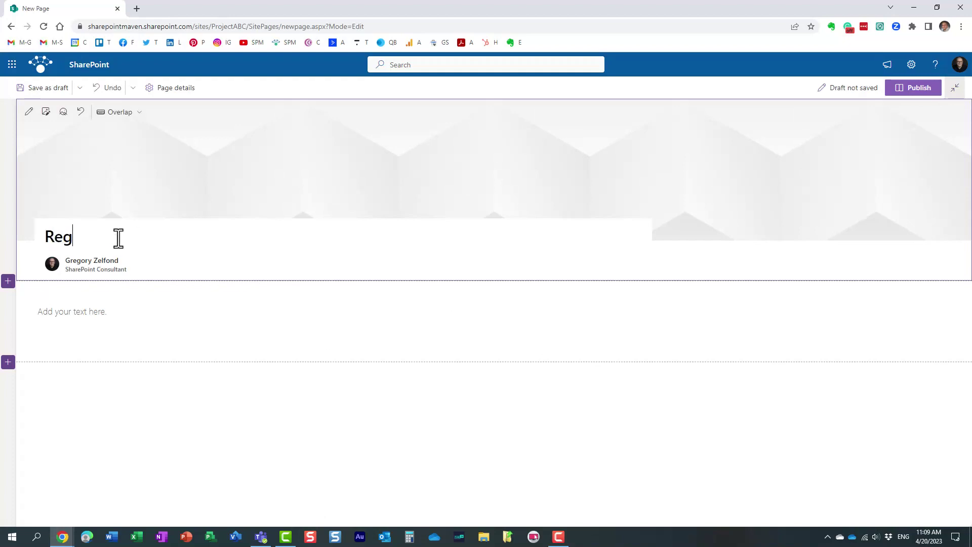
type("ular Page")
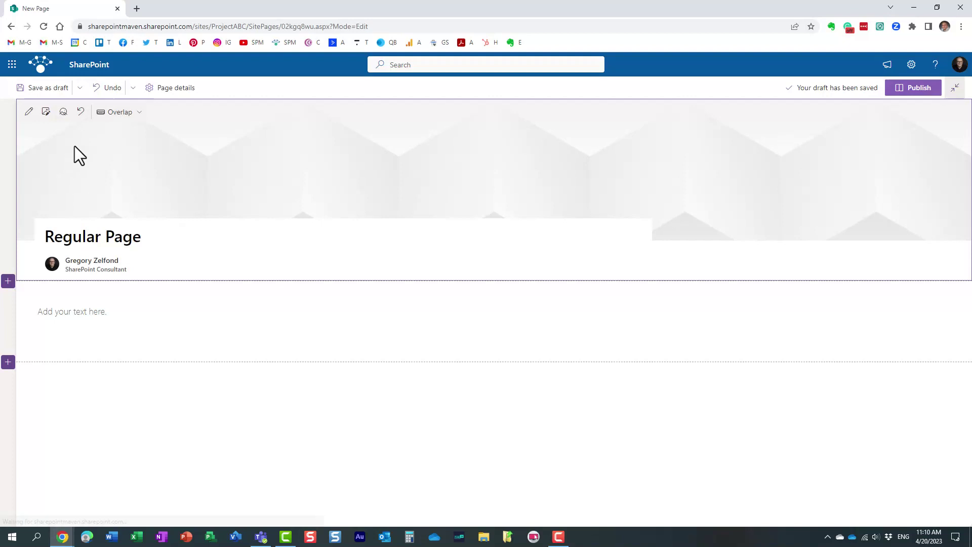
left_click(45, 89)
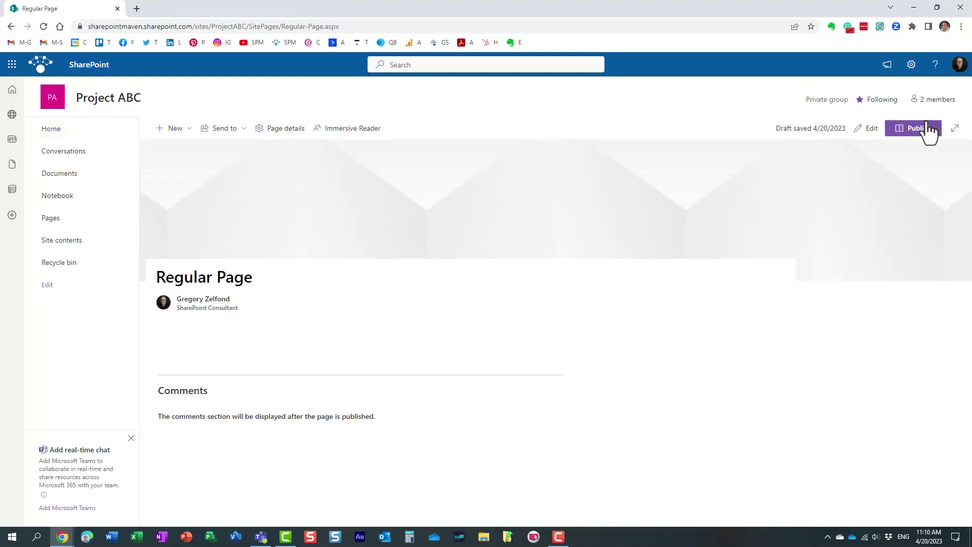
left_click(57, 131)
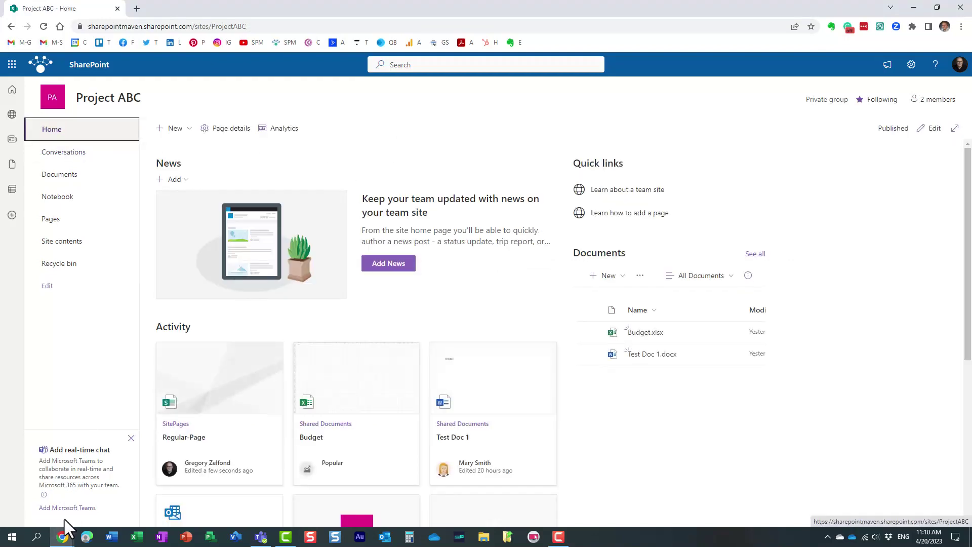
In the other member's Incognito window, confirm the signed-in account and view the Site Pages library.
mouse_move(64, 534)
left_click(175, 502)
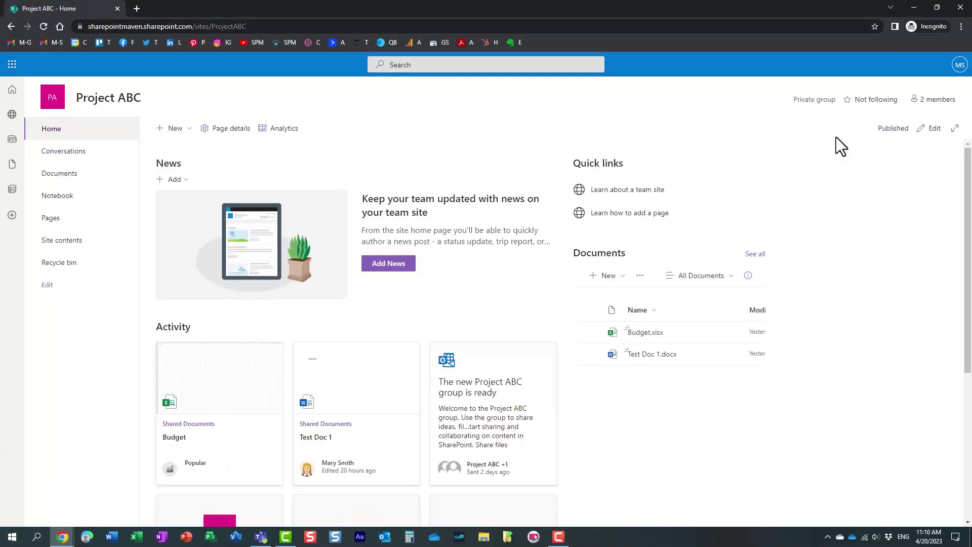
left_click(959, 65)
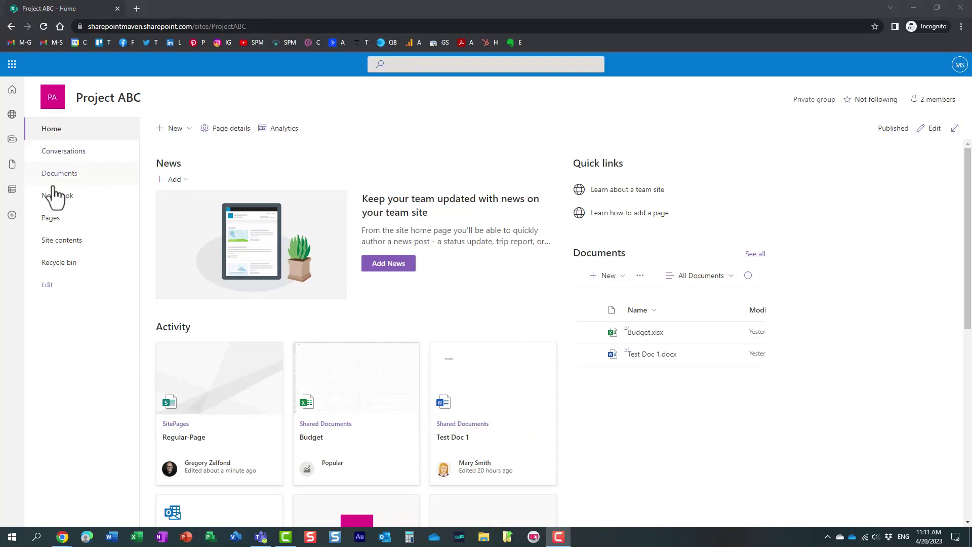
left_click(57, 219)
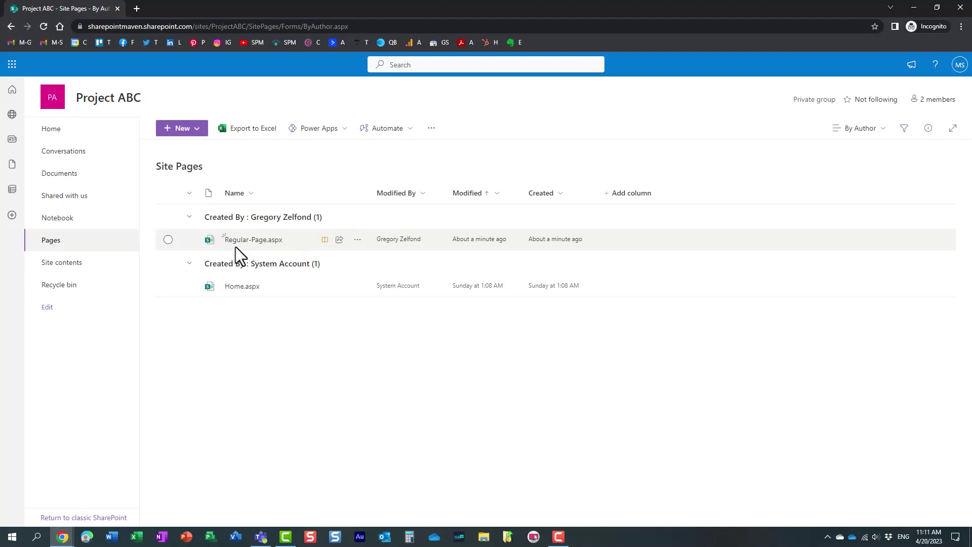
mouse_move(235, 248)
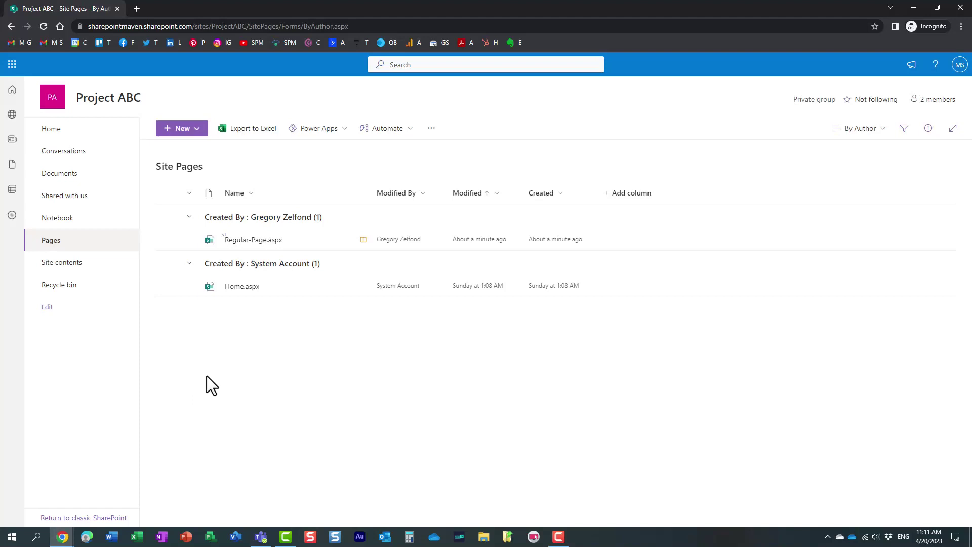
In the owner's window, start a new Blank page with 'Create as a private draft' ticked.
mouse_move(66, 536)
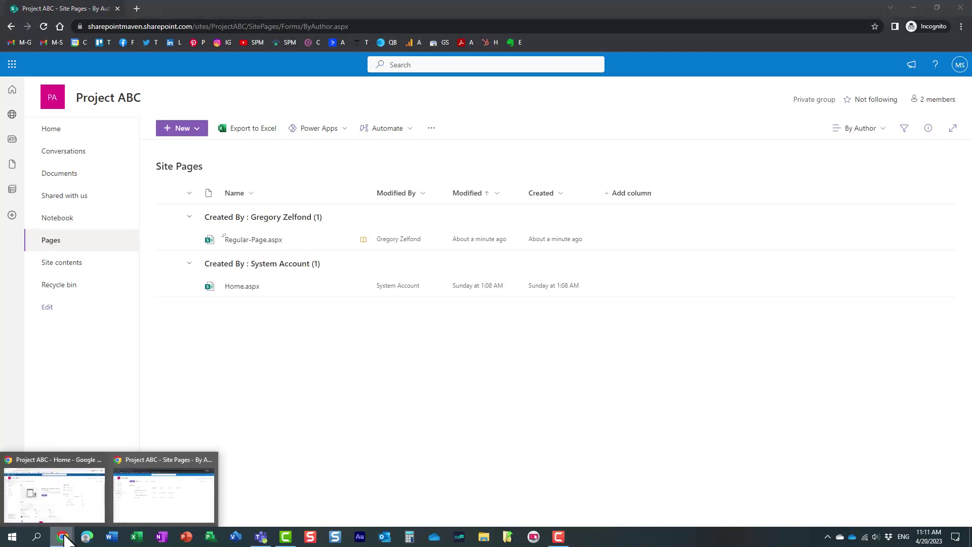
left_click(80, 500)
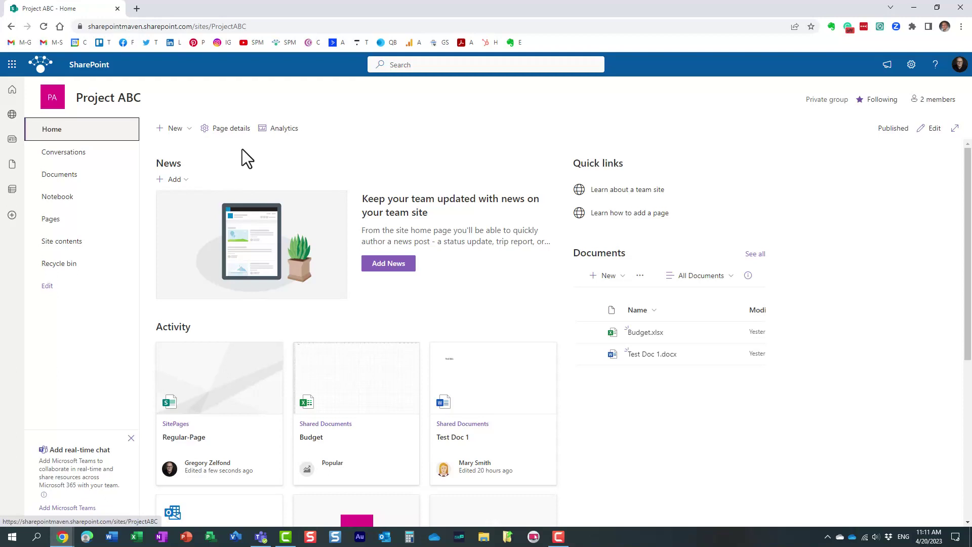
left_click(185, 129)
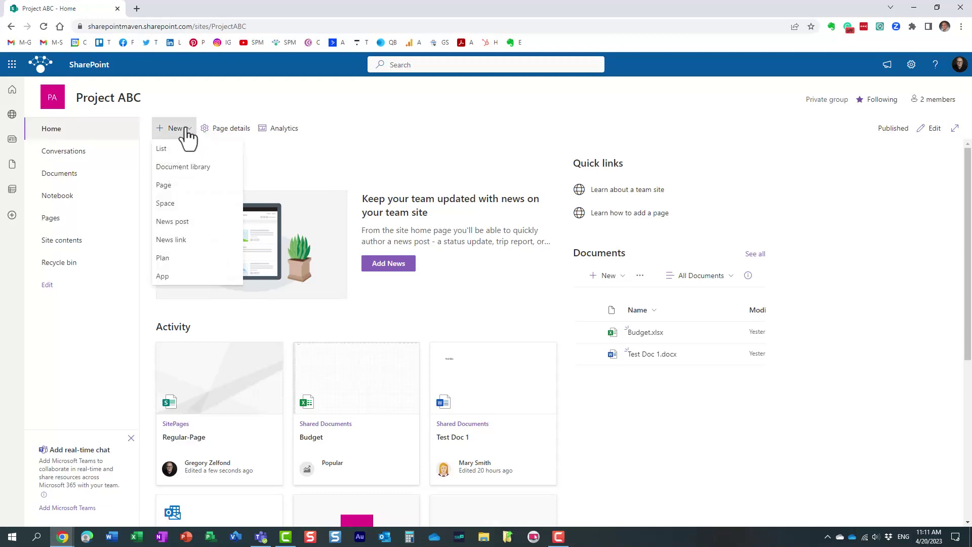
left_click(168, 185)
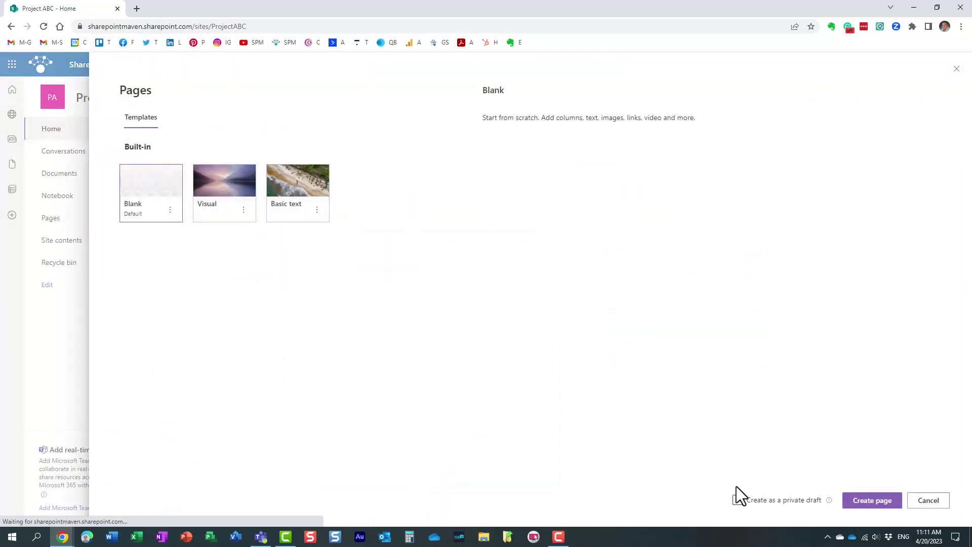
left_click(737, 500)
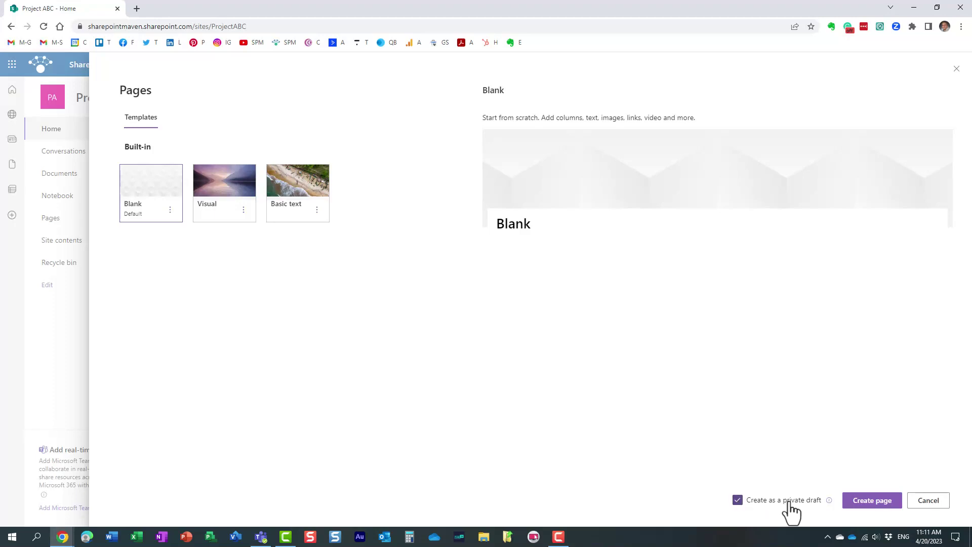
Create the private draft titled 'Private Draft Page', save it, and view it in Site Pages.
left_click(881, 504)
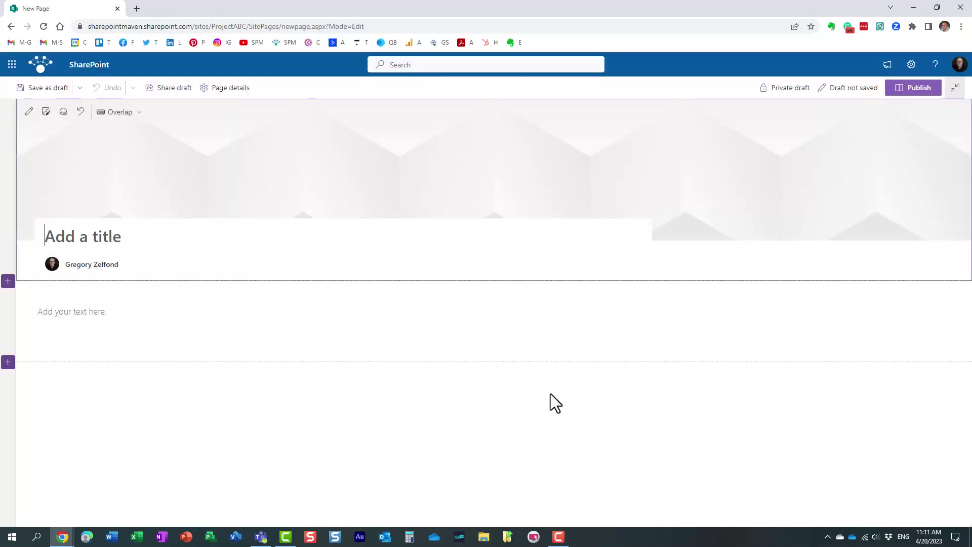
type("Priva")
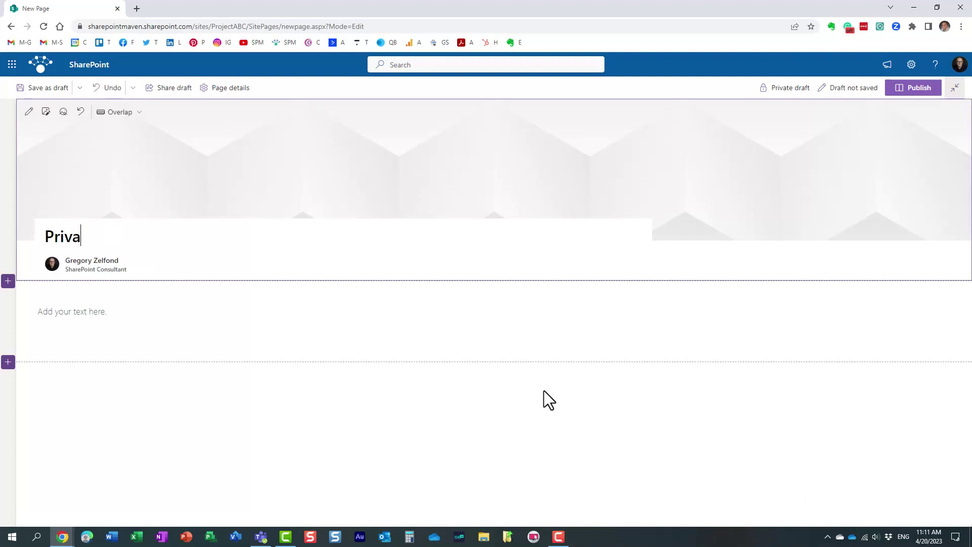
type("te ")
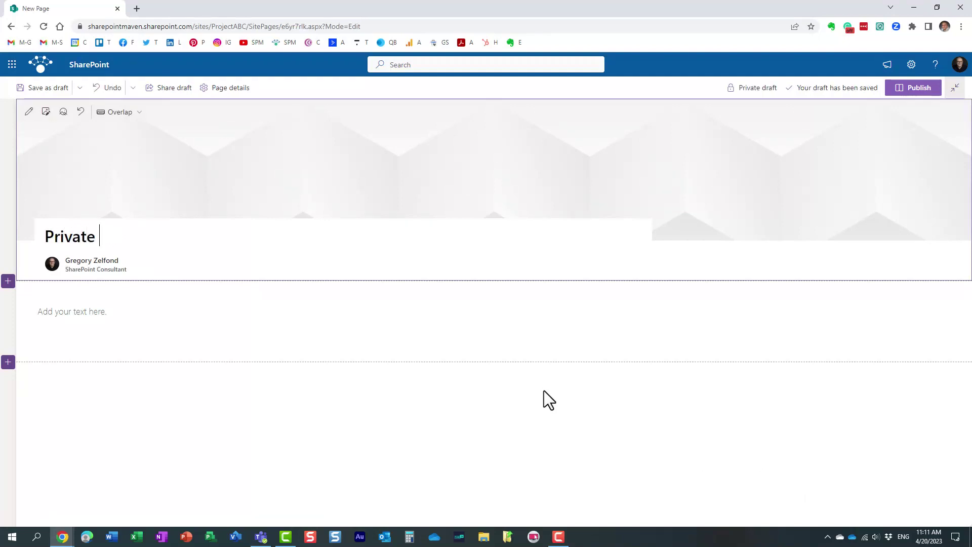
type("Draft")
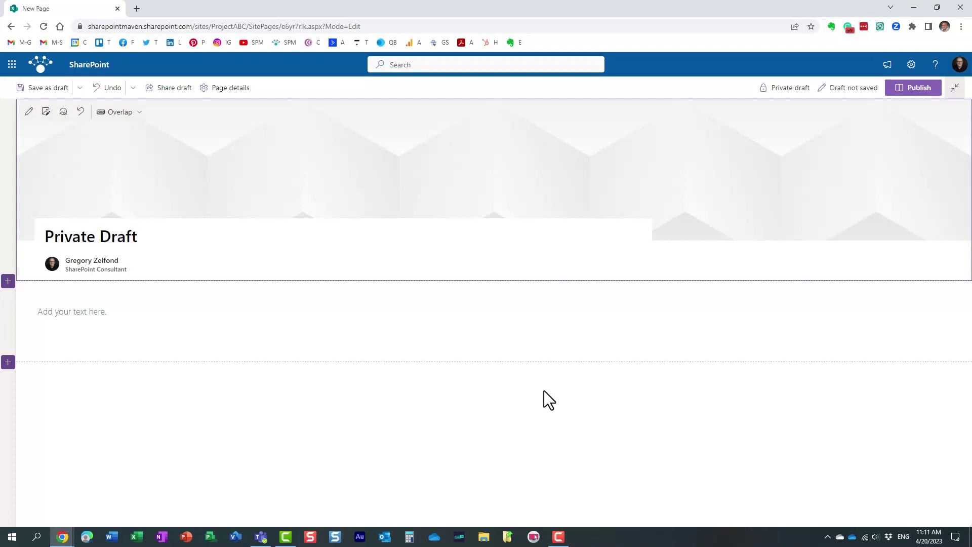
type(" Page")
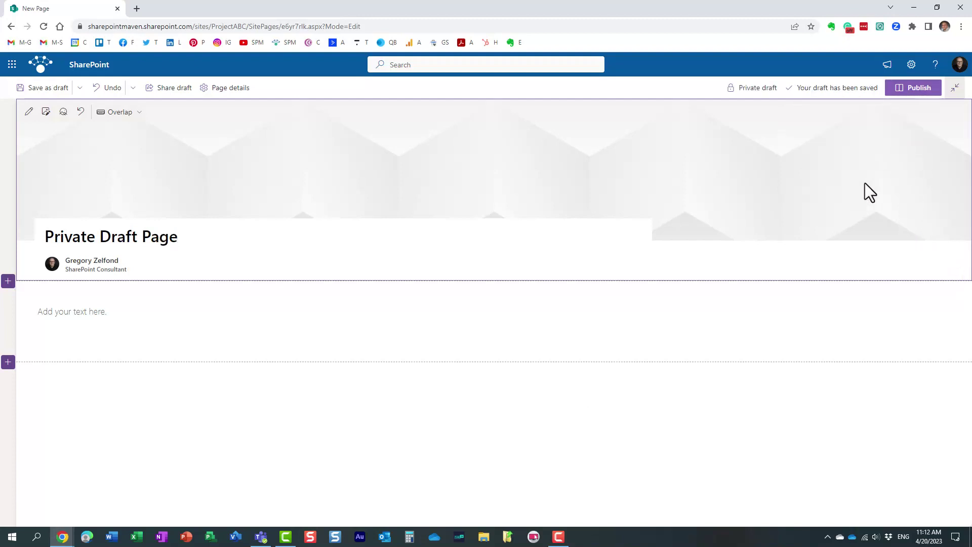
left_click(50, 89)
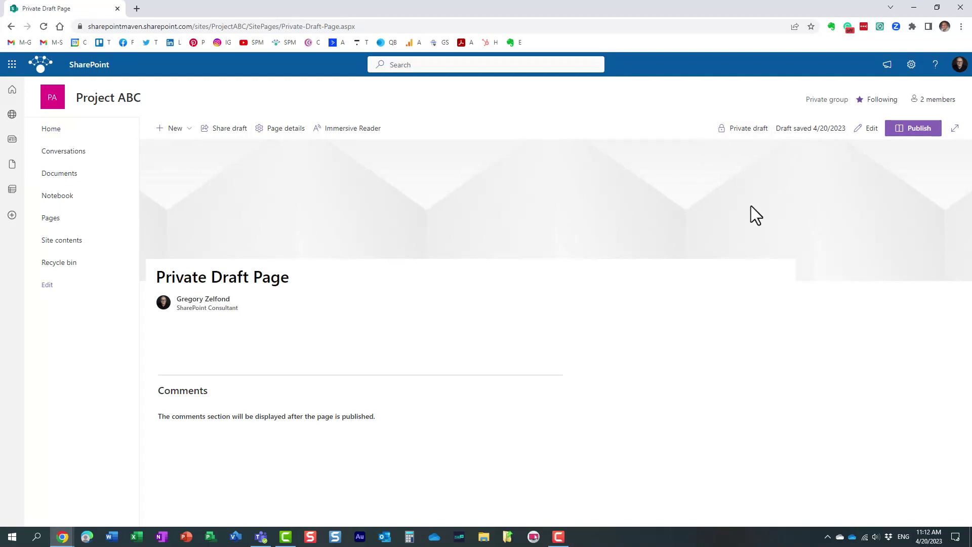
left_click(63, 220)
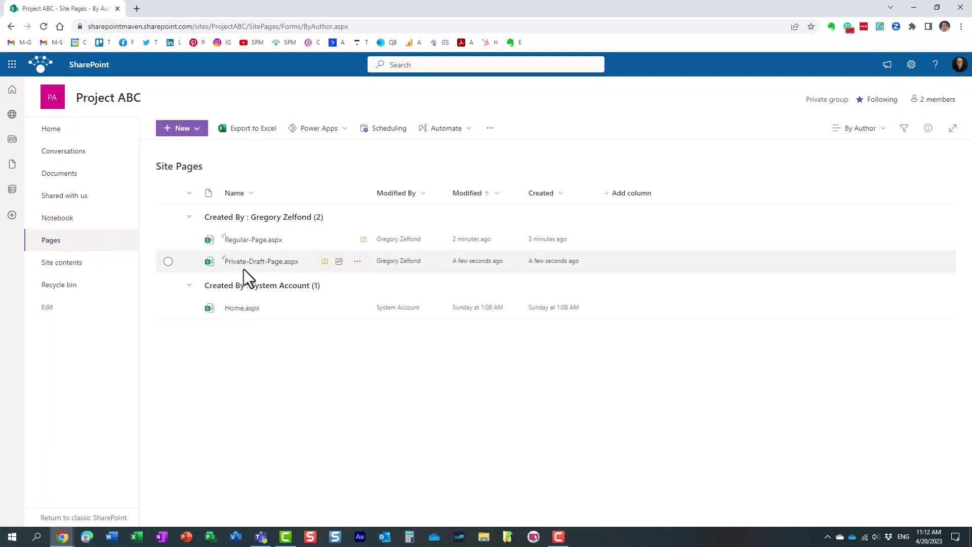
mouse_move(78, 536)
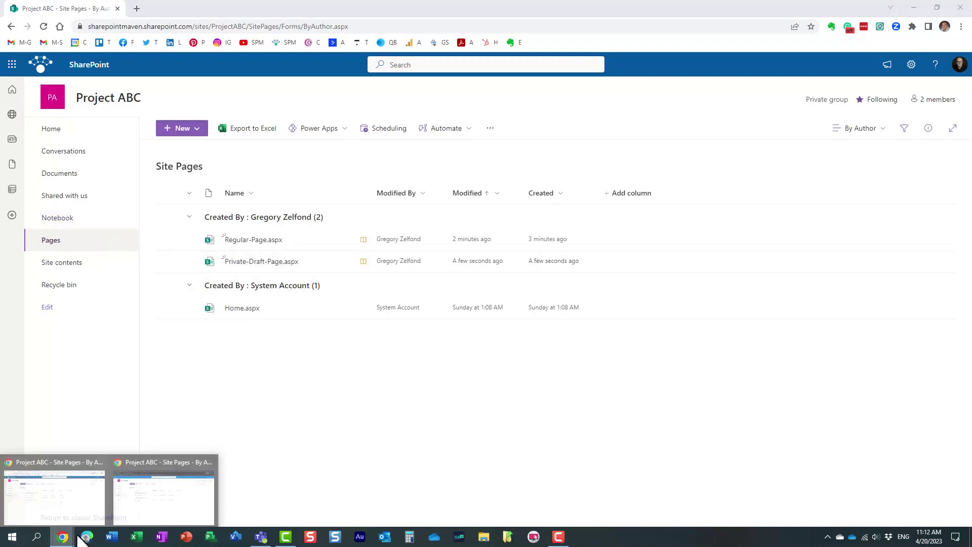
left_click(146, 510)
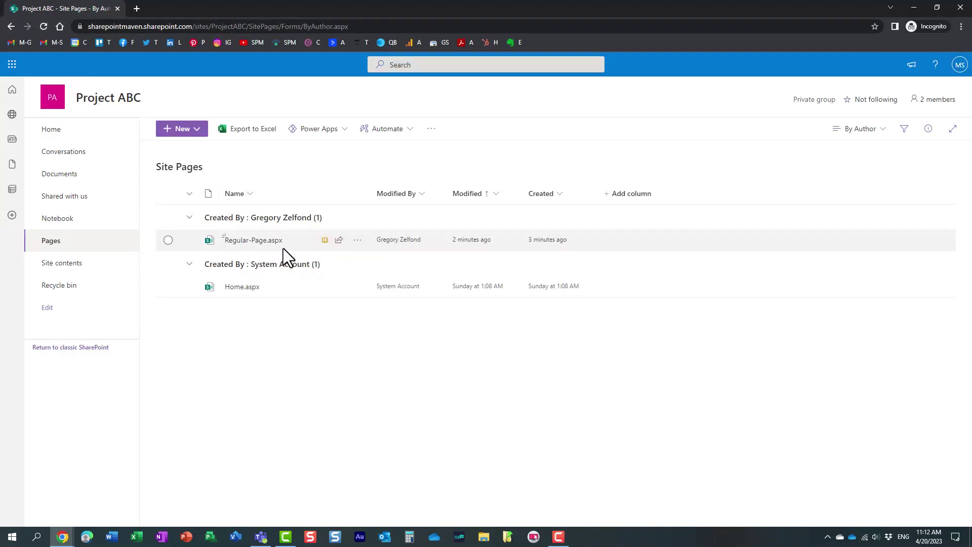
mouse_move(64, 542)
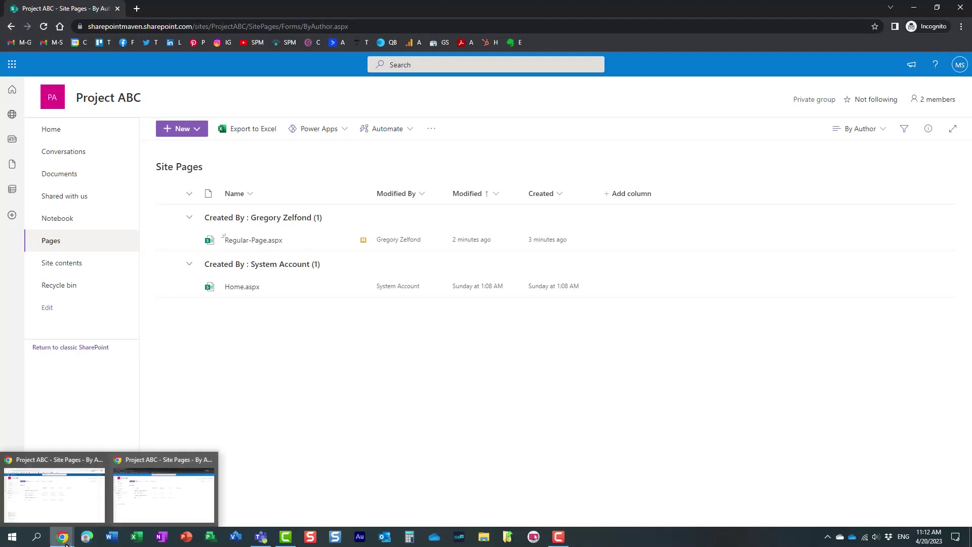
left_click(63, 515)
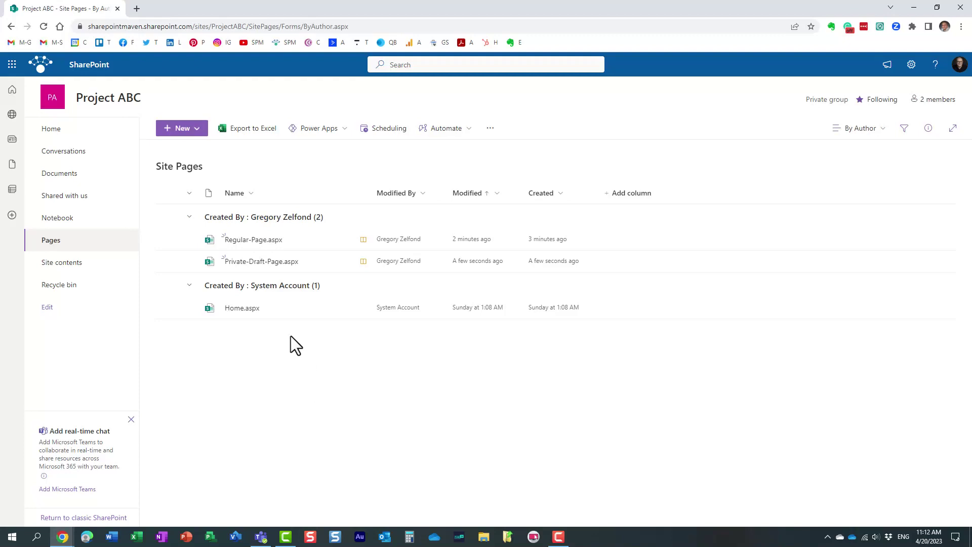
right_click(256, 264)
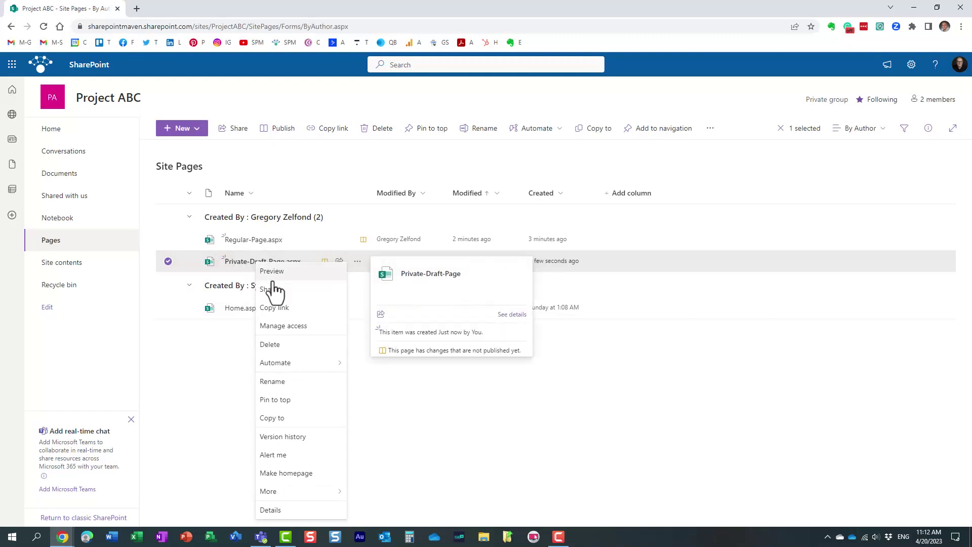
left_click(283, 327)
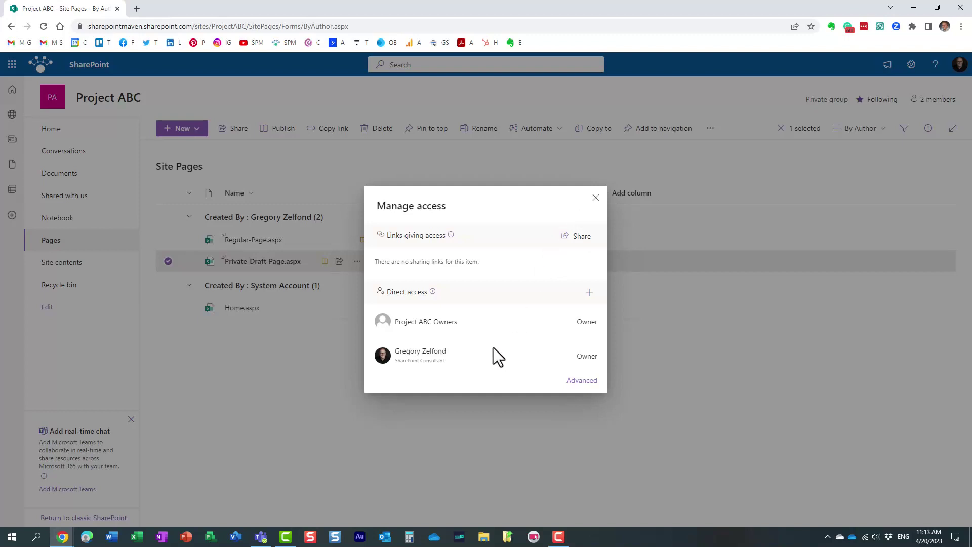
left_click(595, 197)
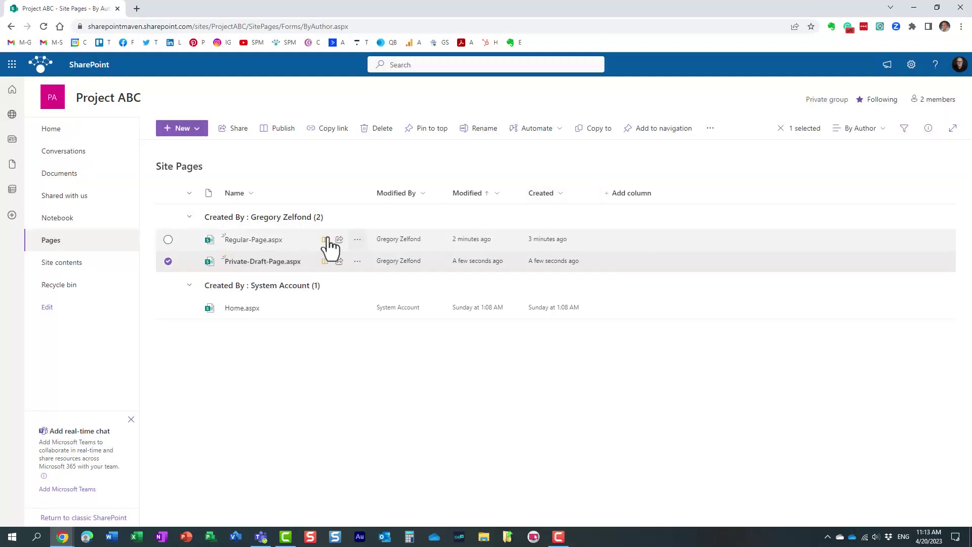
right_click(256, 243)
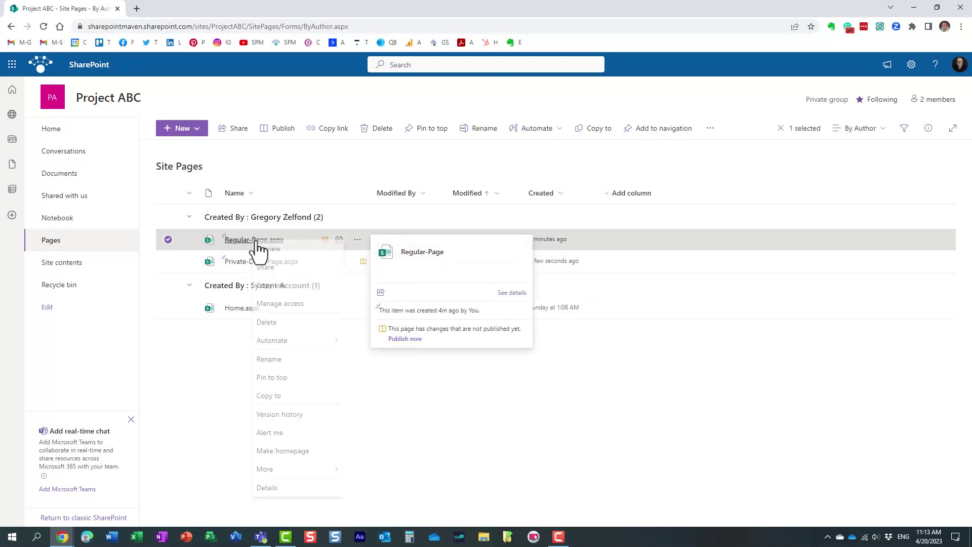
left_click(305, 304)
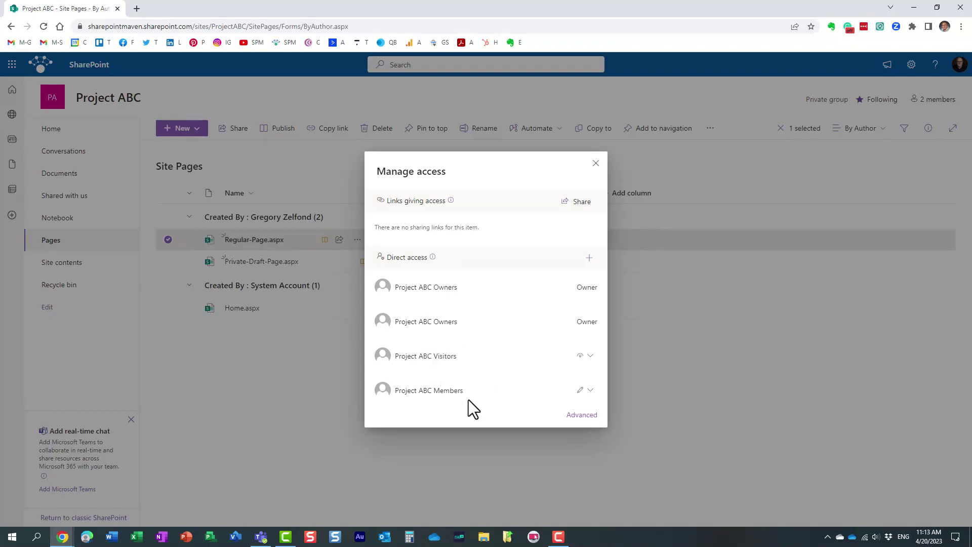
left_click(595, 163)
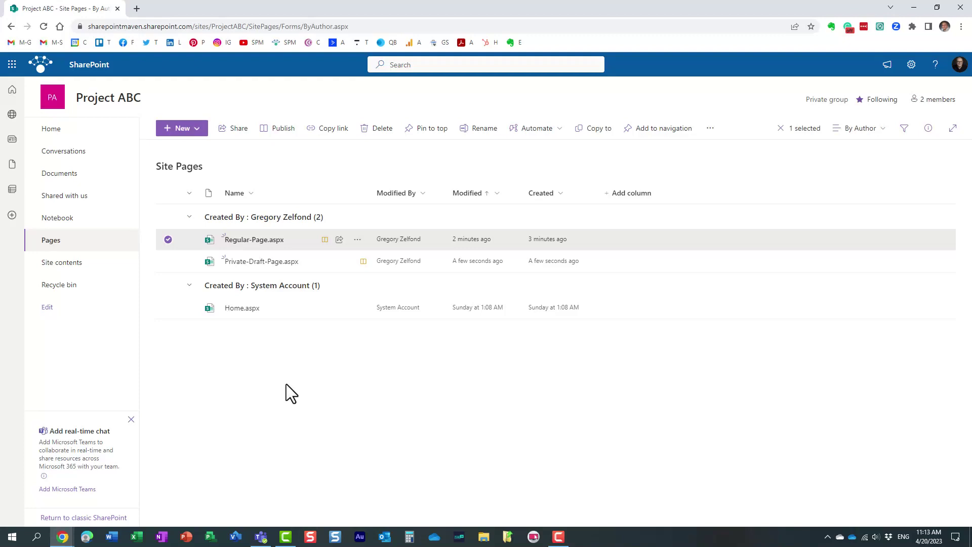
Publish Private-Draft-Page.aspx to the site, dismiss the promotion panel, and return to Site Pages.
left_click(261, 261)
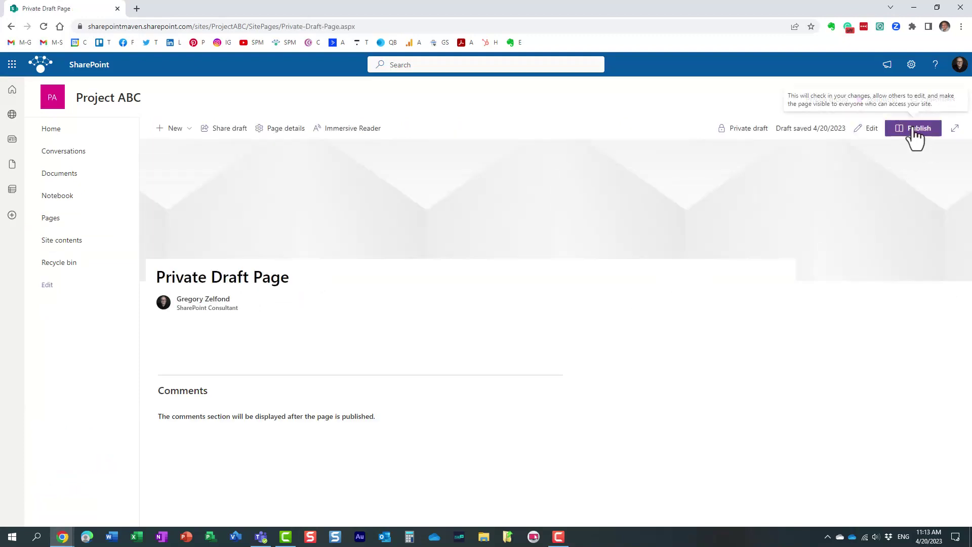
left_click(915, 129)
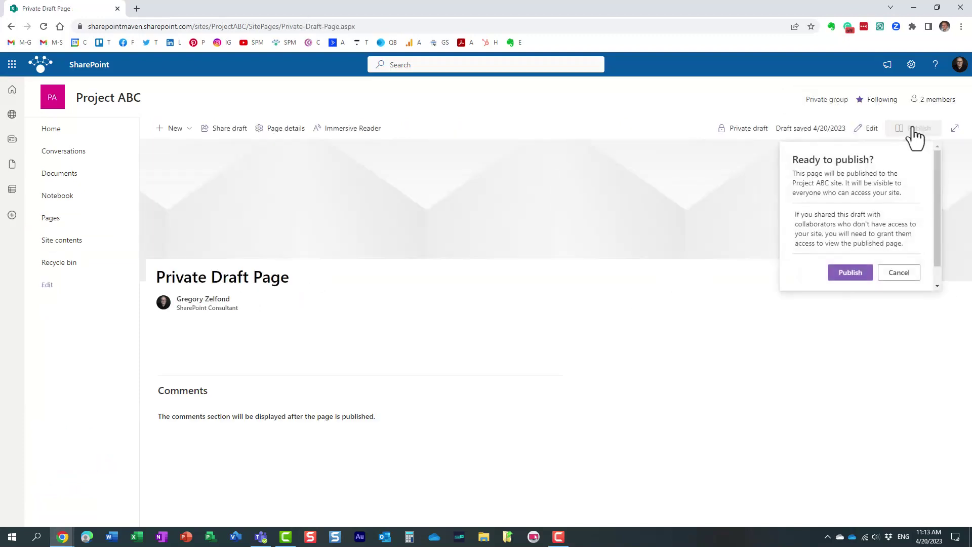
left_click(856, 273)
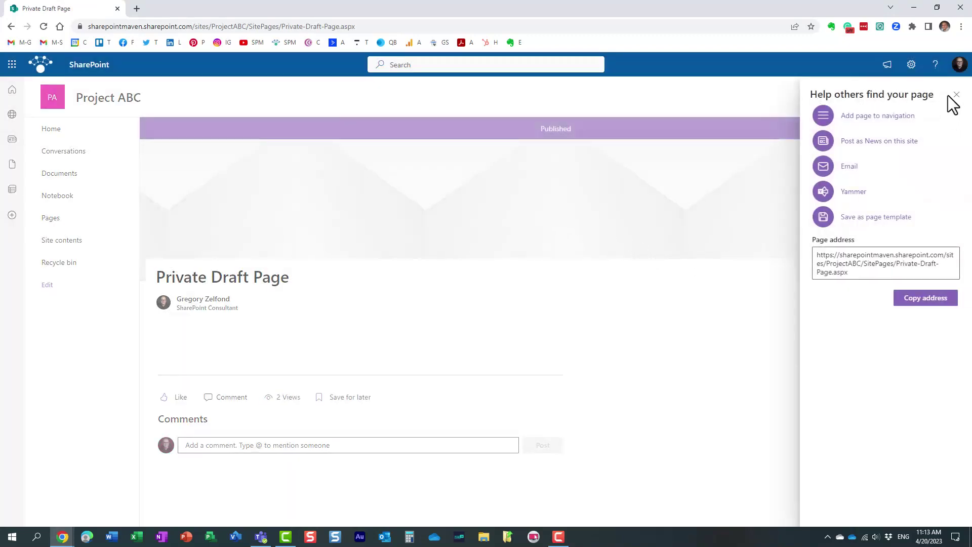
left_click(957, 95)
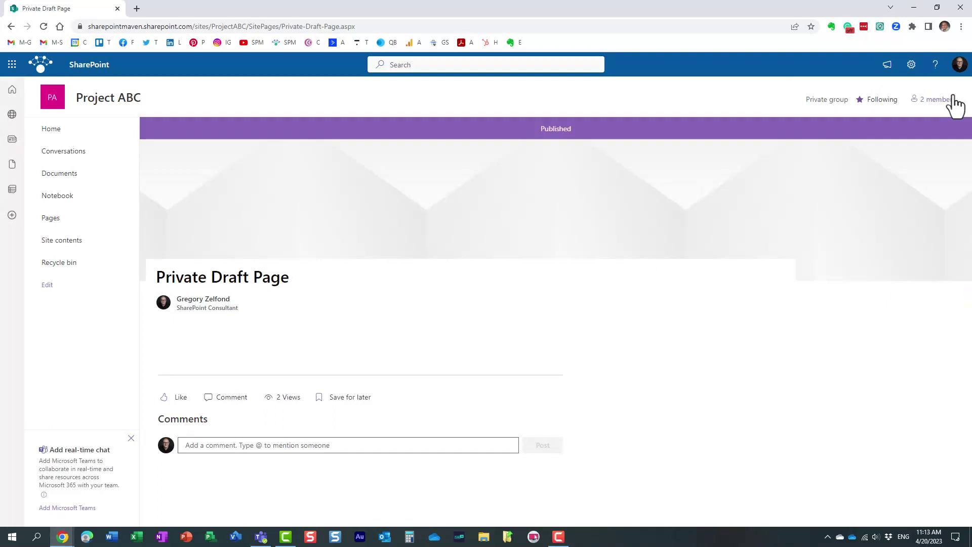
left_click(53, 219)
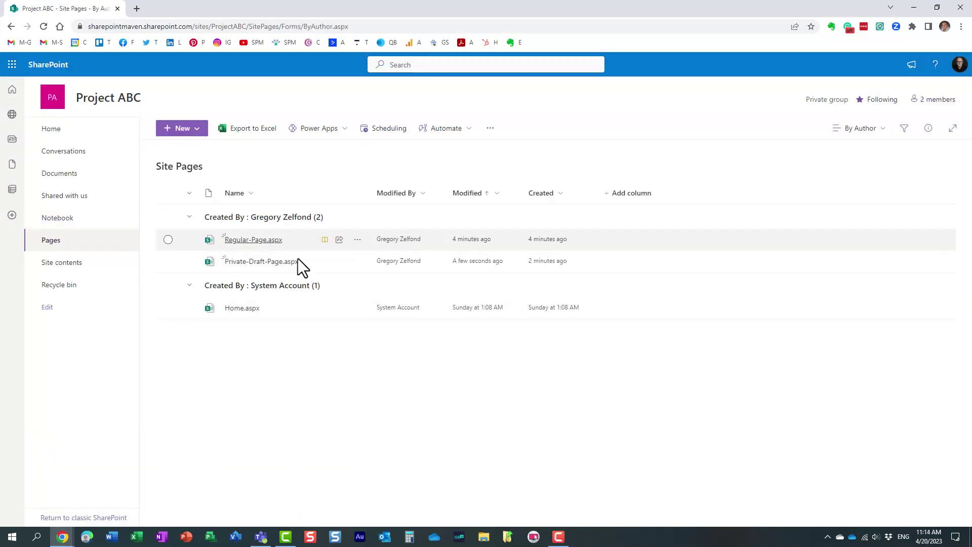
right_click(262, 264)
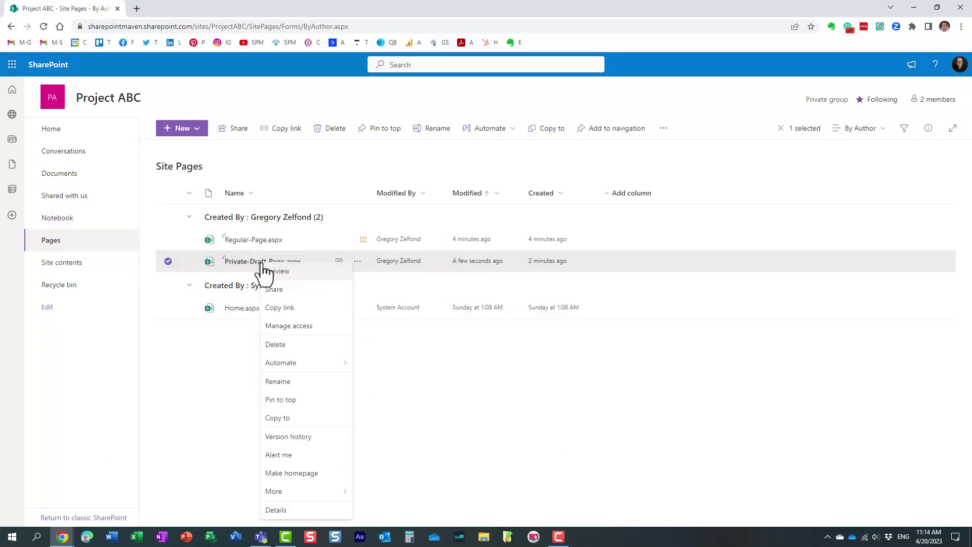
left_click(306, 332)
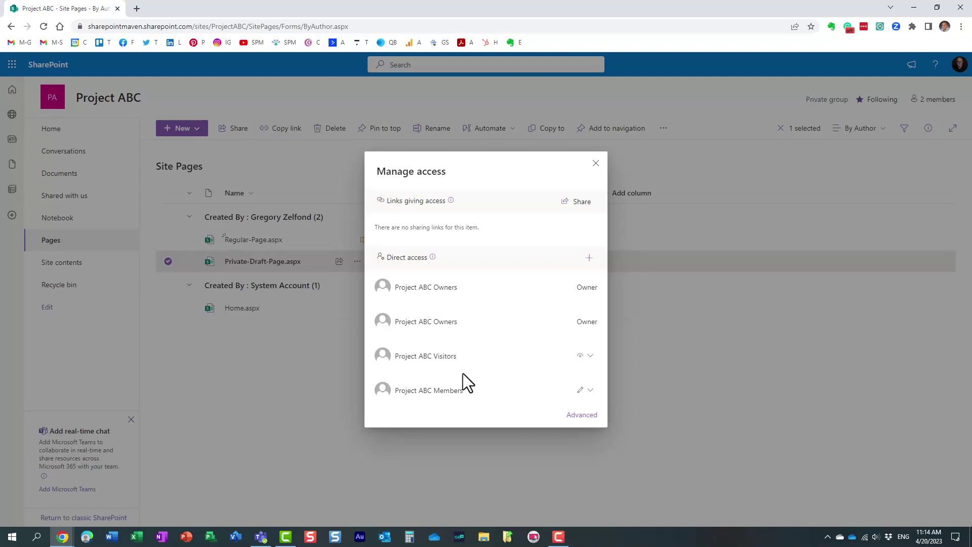
left_click(596, 163)
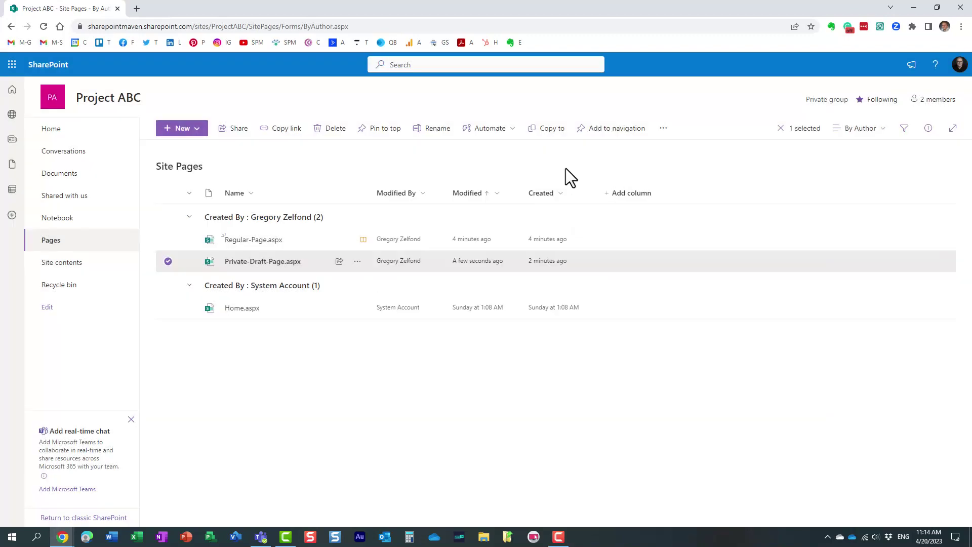
mouse_move(62, 535)
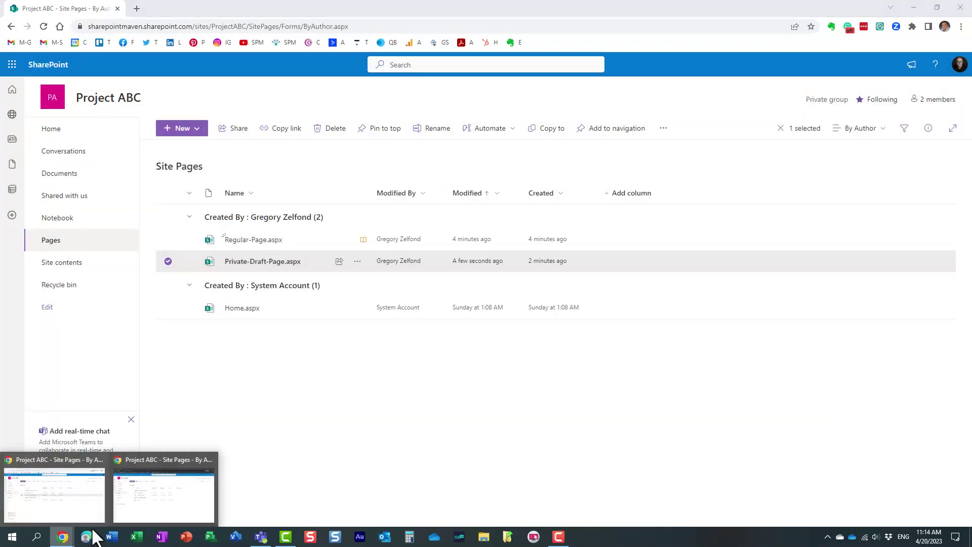
In the member's Incognito window, check Manage access for Private-Draft-Page.aspx, then close it.
left_click(188, 506)
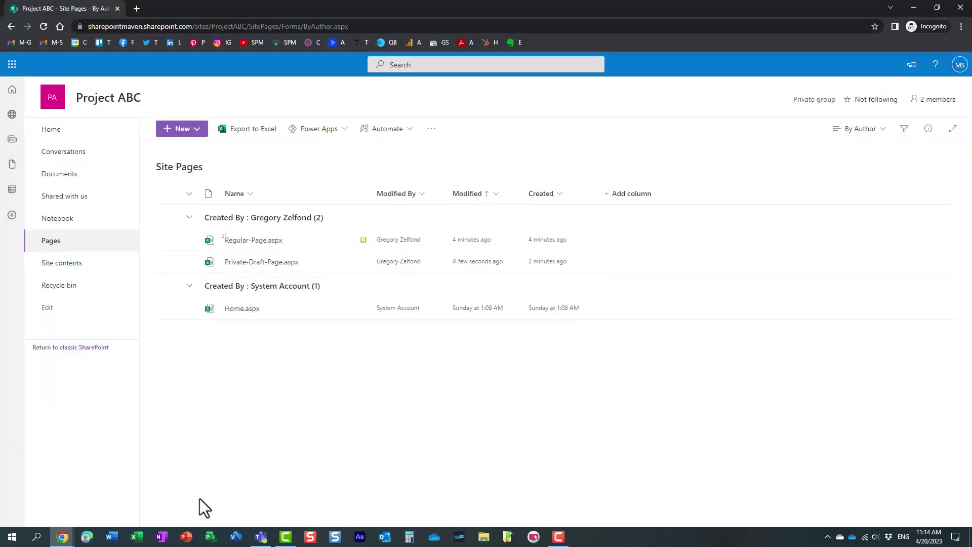
right_click(280, 272)
left_click(323, 333)
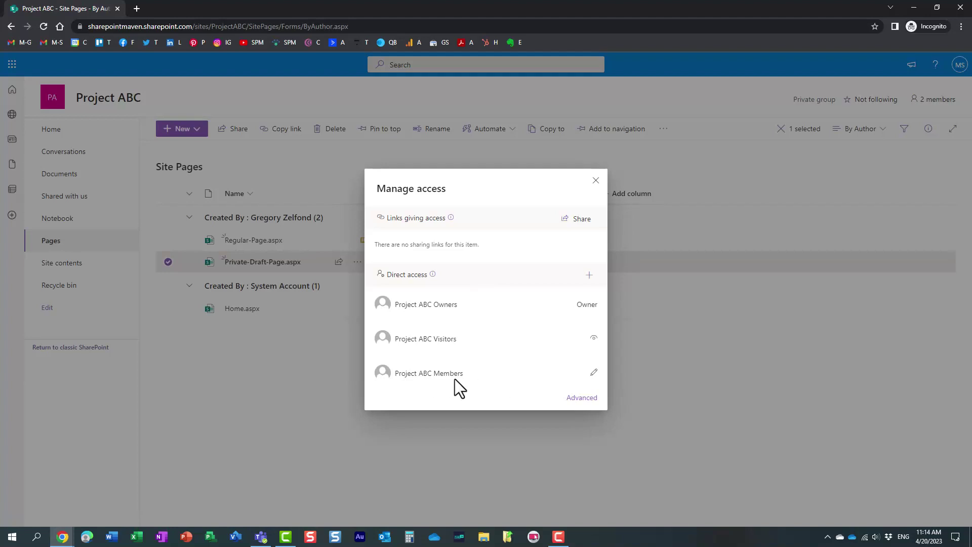
left_click(596, 180)
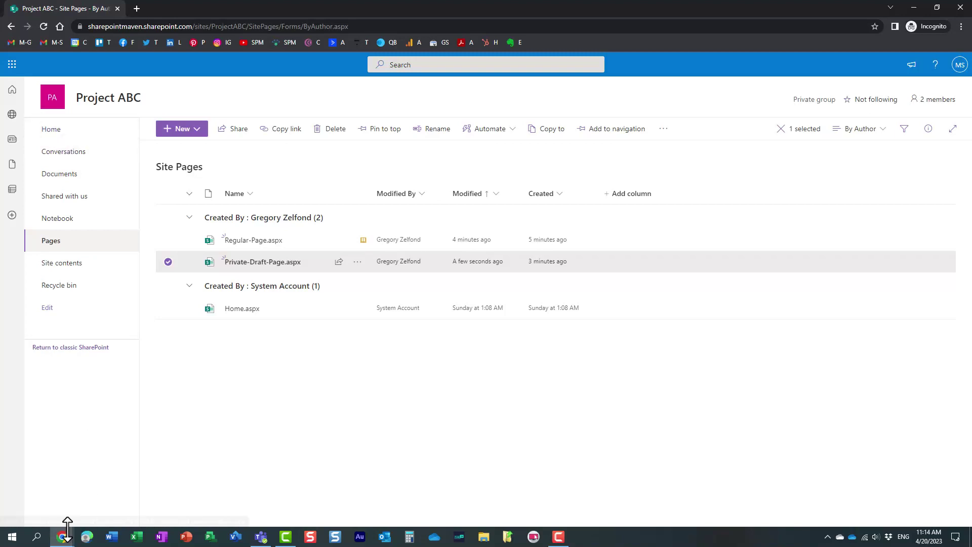
In the owner's window, go to the Project ABC home, start a News post, then cancel it.
mouse_move(72, 525)
left_click(57, 496)
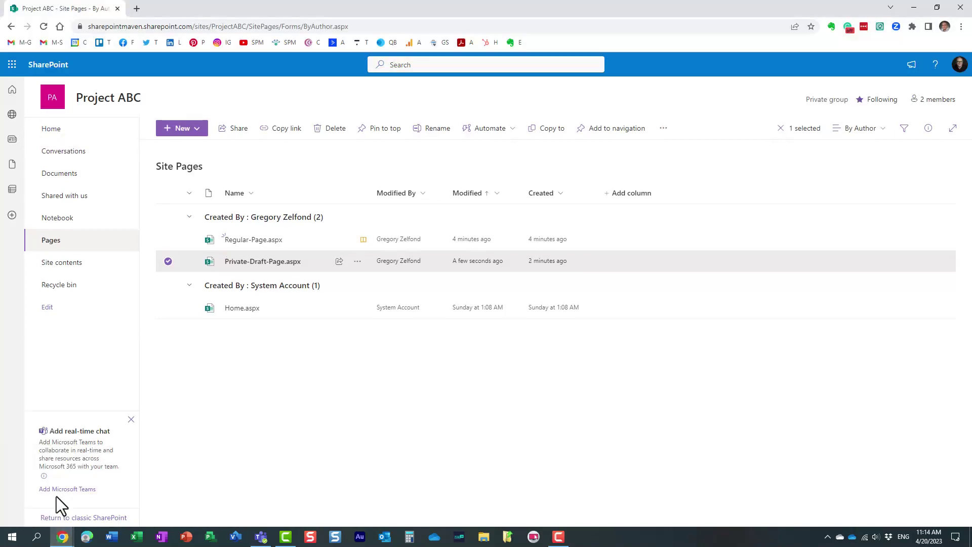
left_click(51, 131)
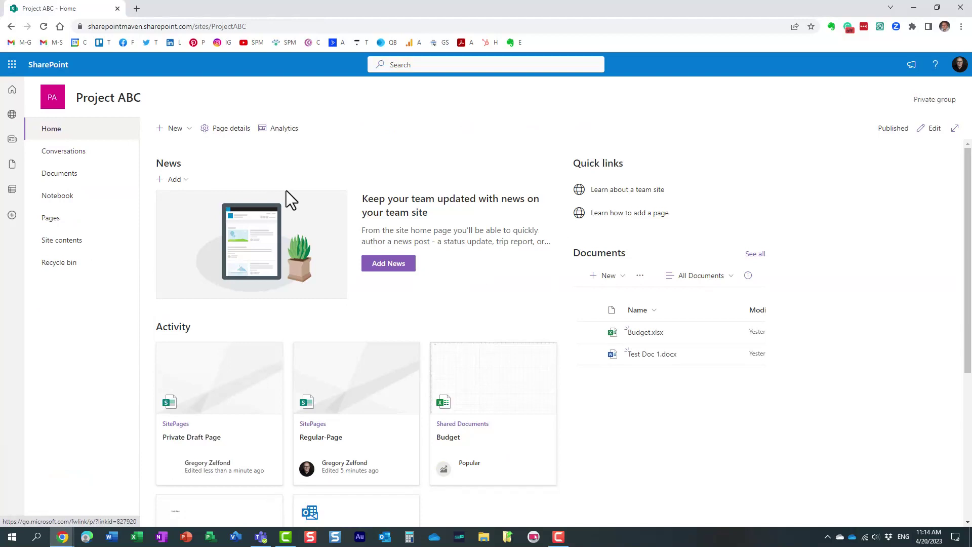
left_click(177, 181)
left_click(193, 198)
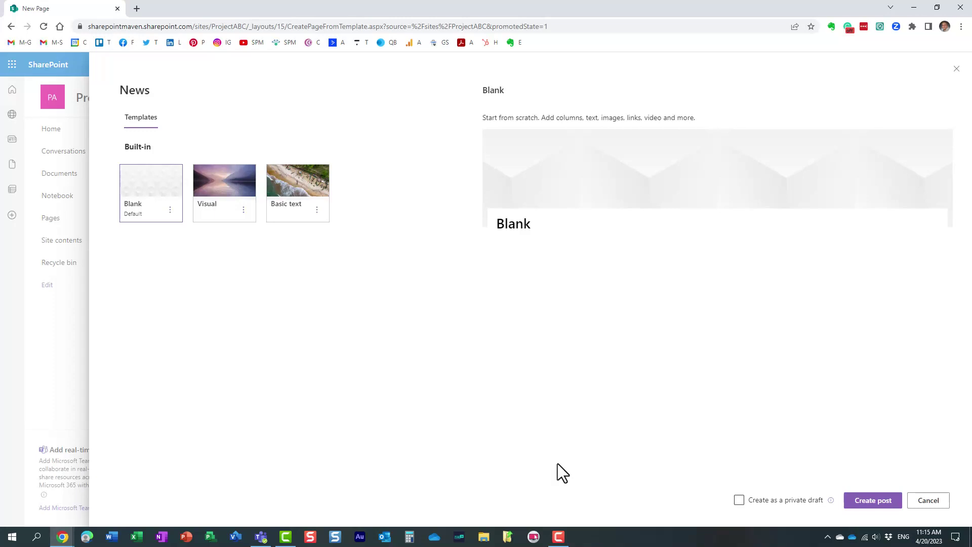
left_click(919, 504)
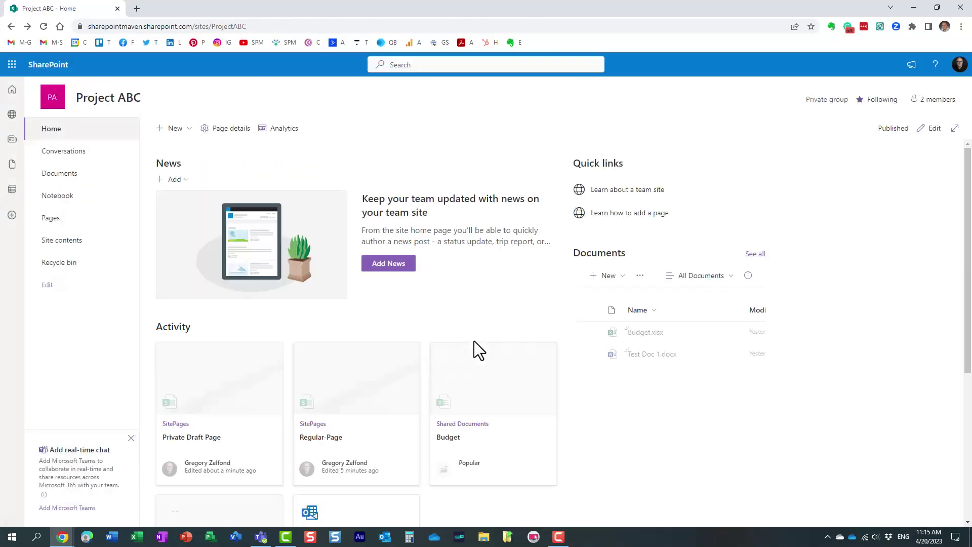